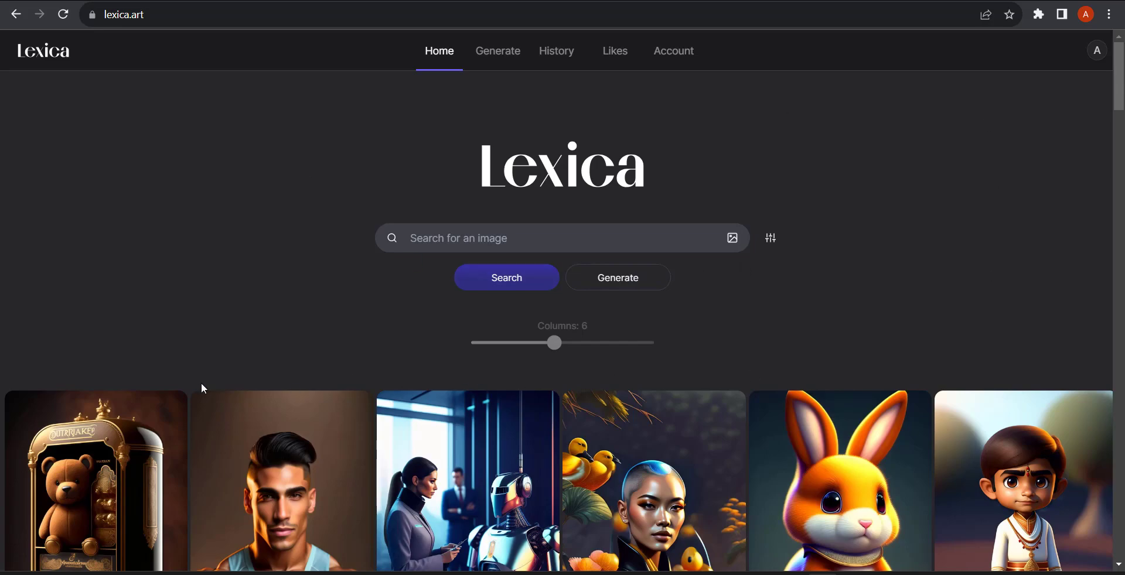
- Browse the Lexica gallery and inspect a cyberpunk image's prompt details before returning
{"action": "scroll", "coordinate": [254, 357], "scroll_direction": "down", "scroll_amount": 10}
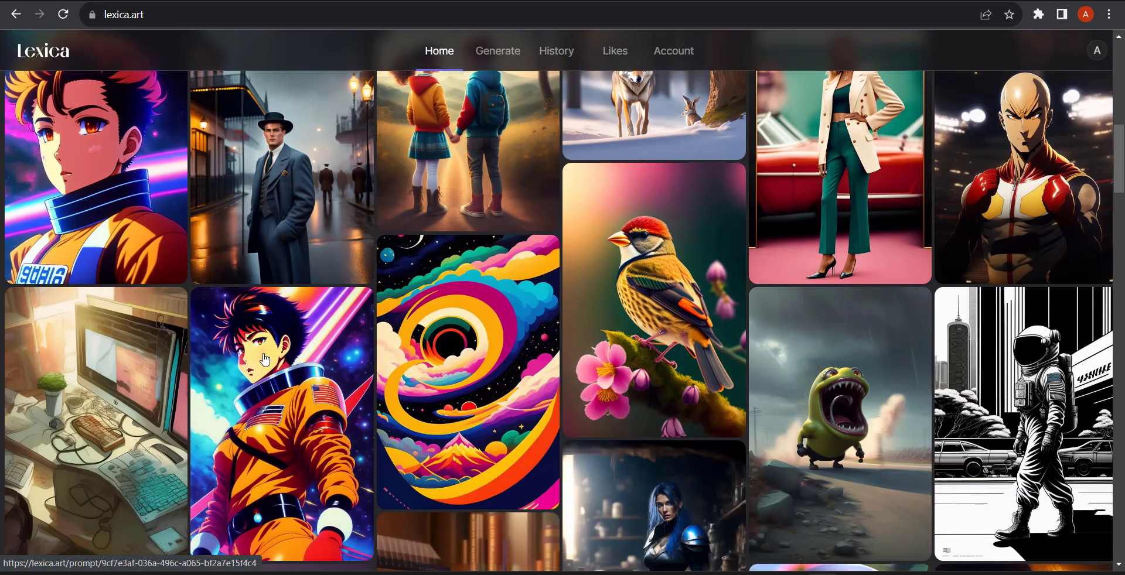
{"action": "scroll", "coordinate": [401, 395], "scroll_direction": "down", "scroll_amount": 5}
{"action": "scroll", "coordinate": [420, 386], "scroll_direction": "down", "scroll_amount": 4}
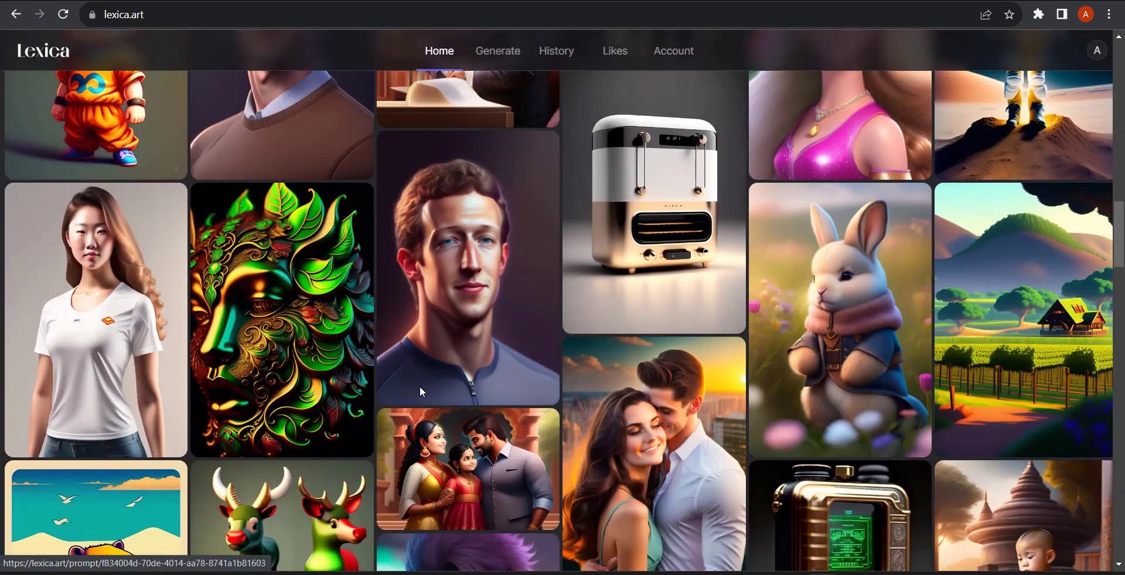
{"action": "scroll", "coordinate": [335, 406], "scroll_direction": "down", "scroll_amount": 6}
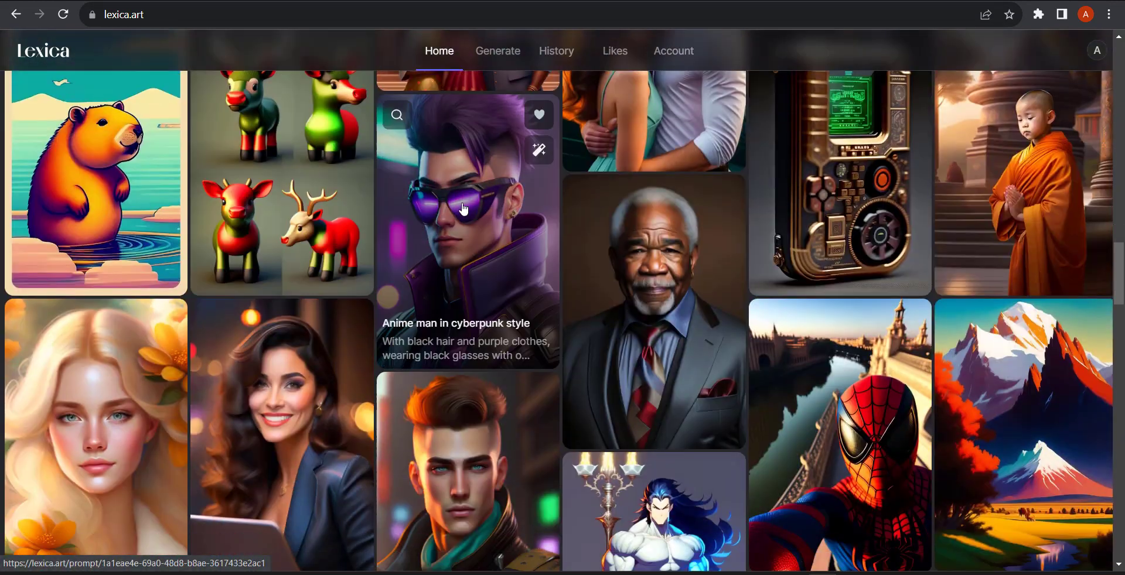
{"action": "left_click", "coordinate": [462, 191]}
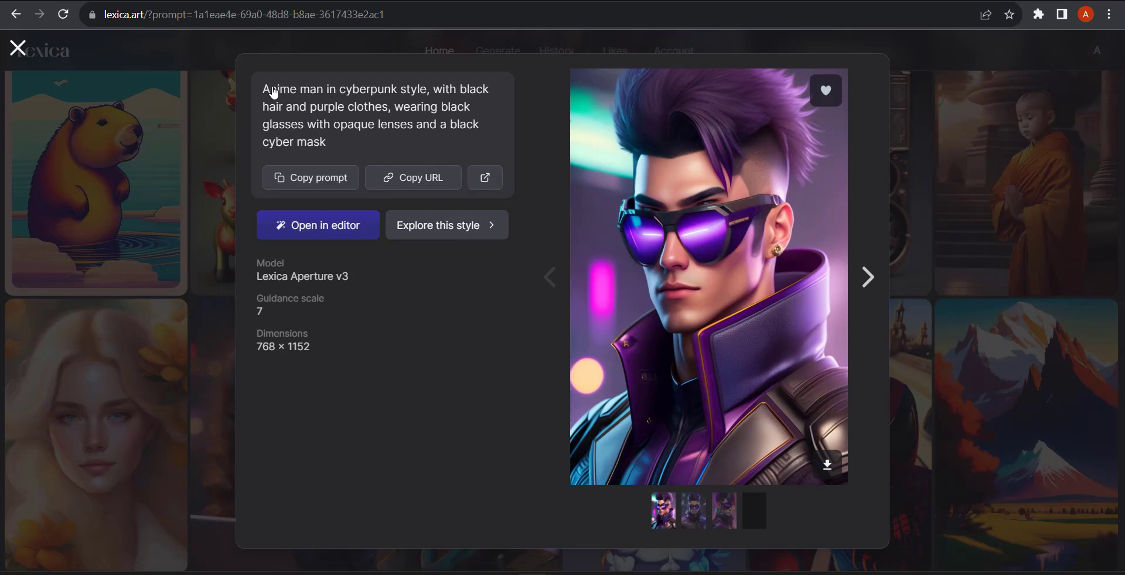
{"action": "left_click", "coordinate": [498, 88]}
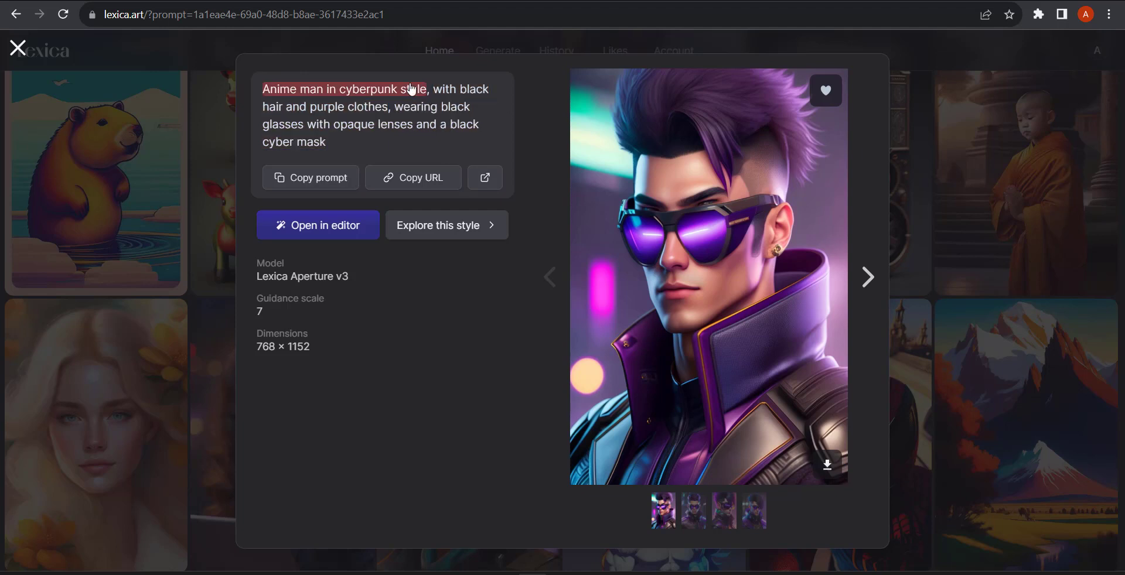
{"action": "left_click", "coordinate": [974, 208]}
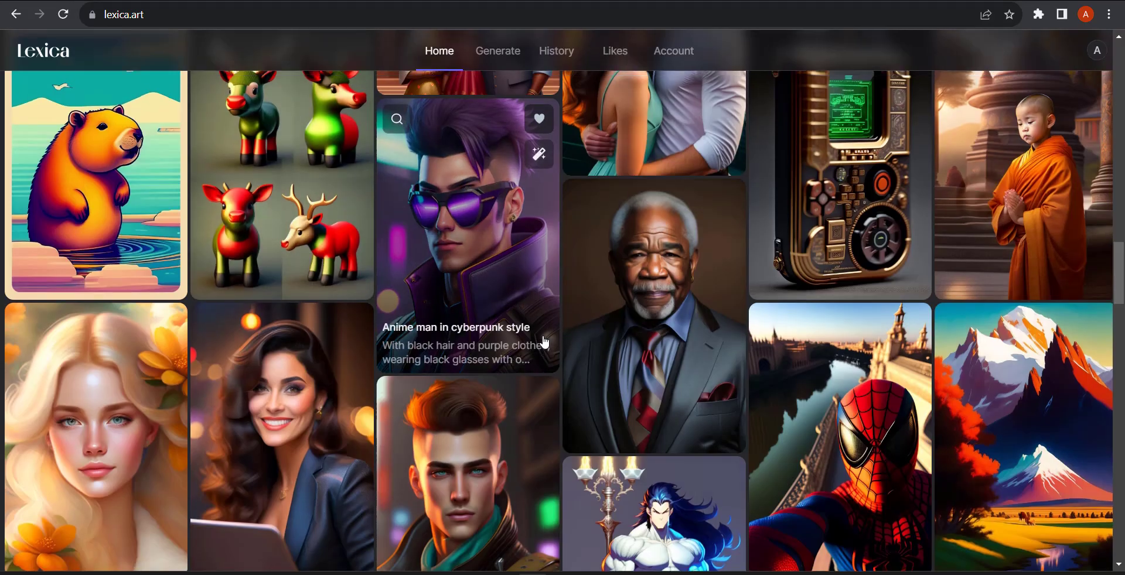
{"action": "scroll", "coordinate": [543, 341], "scroll_direction": "down", "scroll_amount": 5}
{"action": "scroll", "coordinate": [543, 339], "scroll_direction": "up", "scroll_amount": 10}
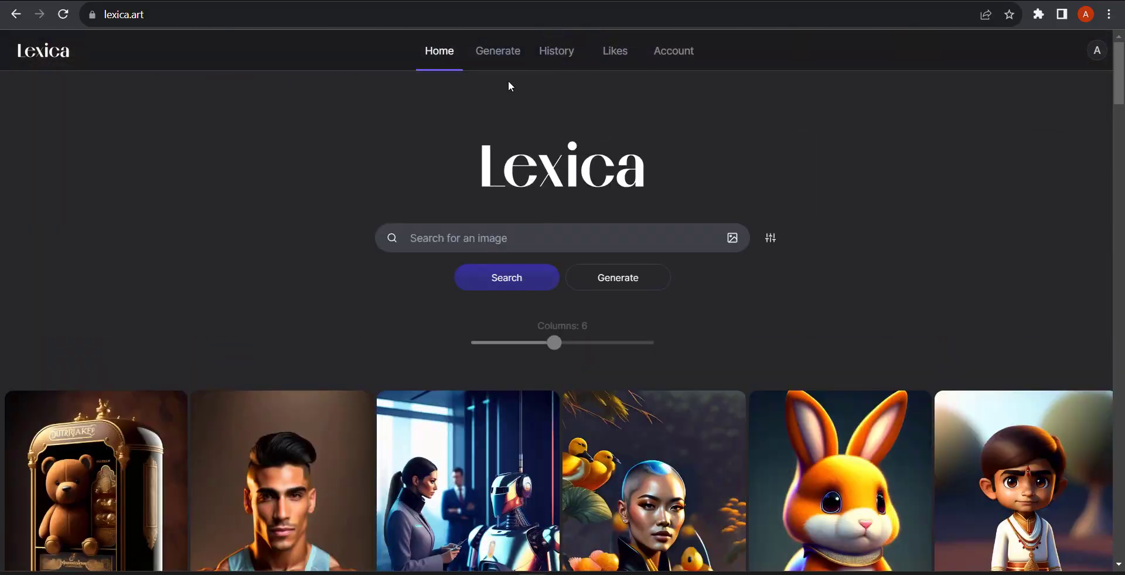
- On the Generate page, review the bird prompt and negative prompt, keeping Lexica Aperture v3
{"action": "left_click", "coordinate": [496, 56]}
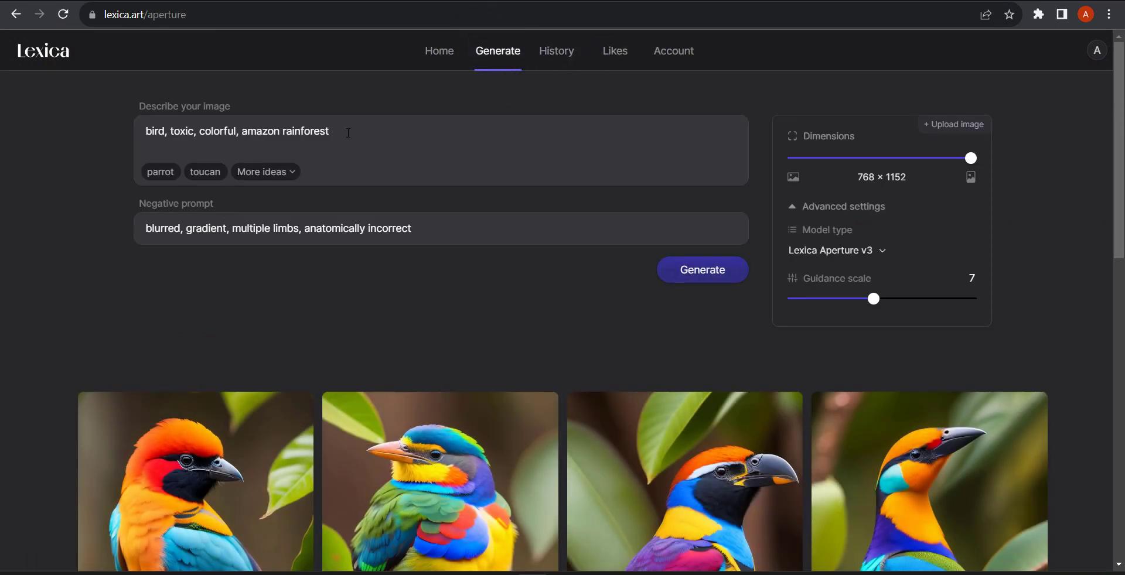
{"action": "left_click_drag", "start_coordinate": [350, 132], "coordinate": [144, 129]}
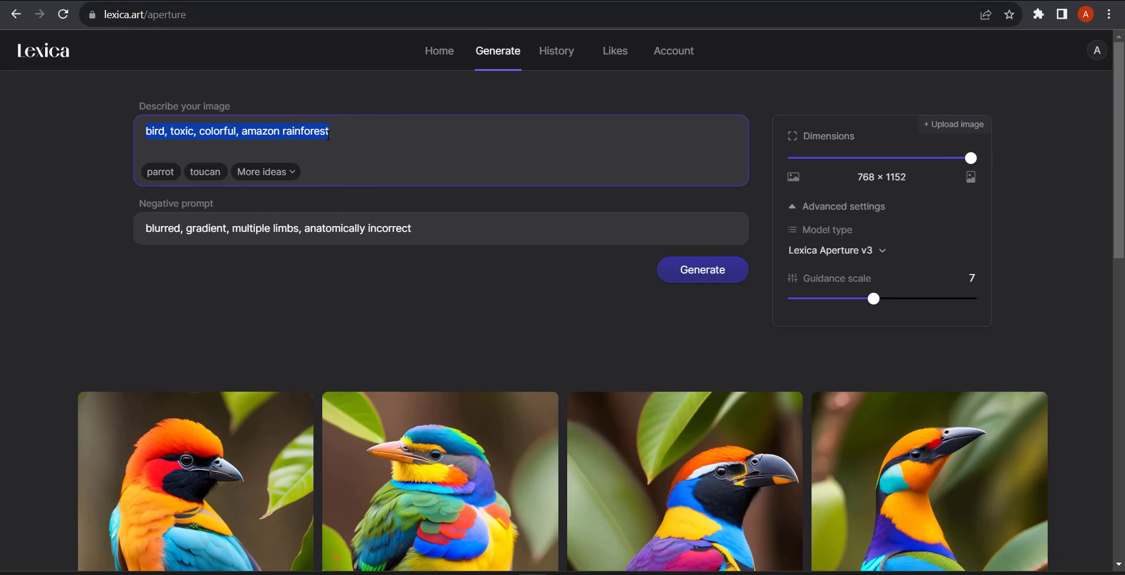
{"action": "left_click", "coordinate": [371, 129]}
{"action": "triple_click", "coordinate": [434, 227]}
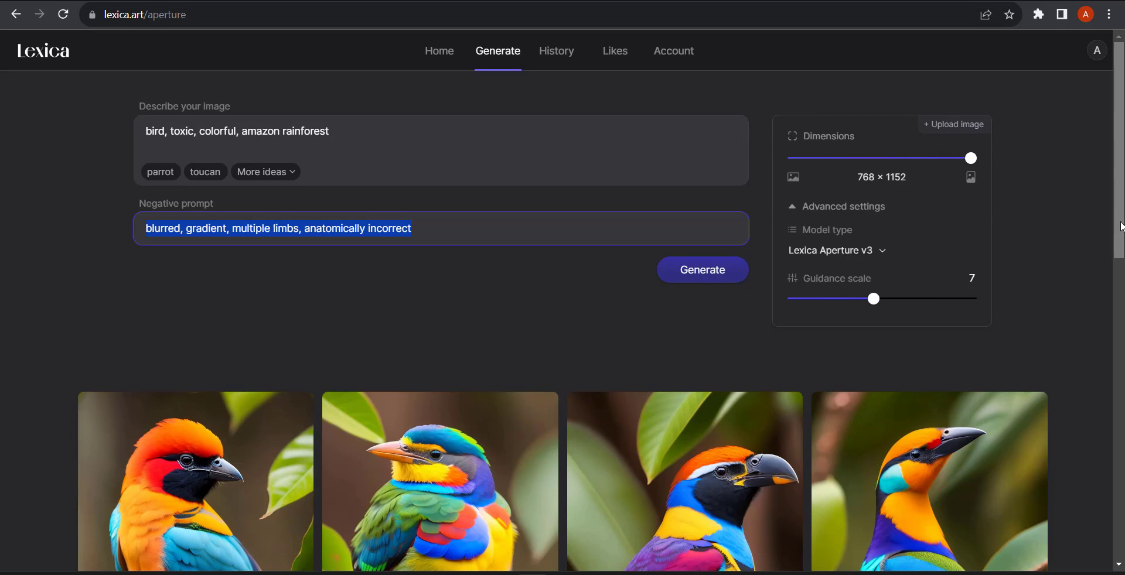
{"action": "left_click", "coordinate": [877, 252]}
{"action": "left_click", "coordinate": [1074, 251]}
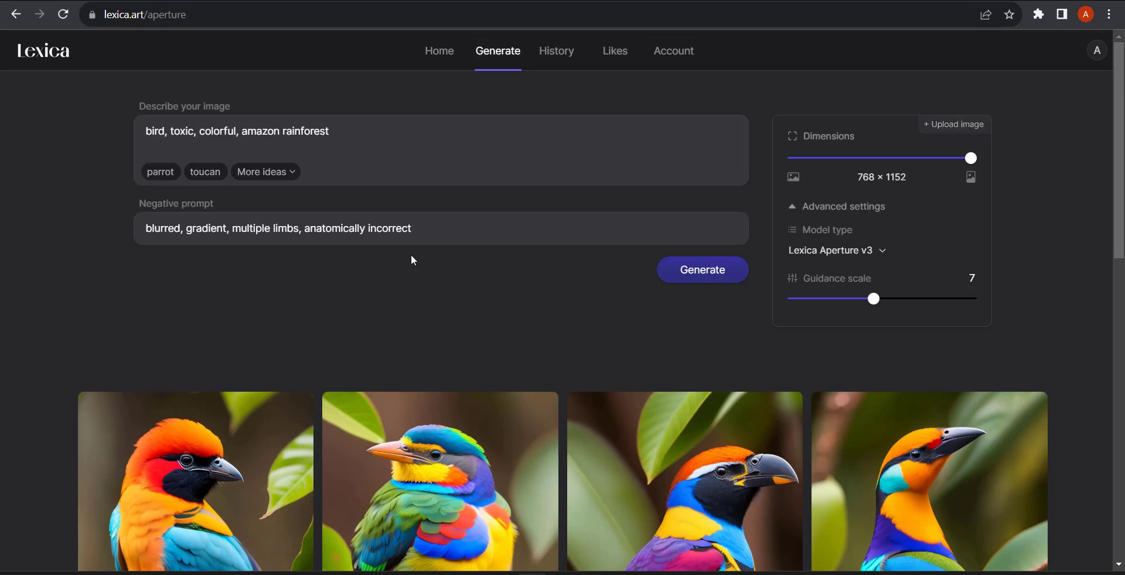
- Generate four new portrait images of colourful rainforest birds from the bird prompt
{"action": "left_click", "coordinate": [699, 284]}
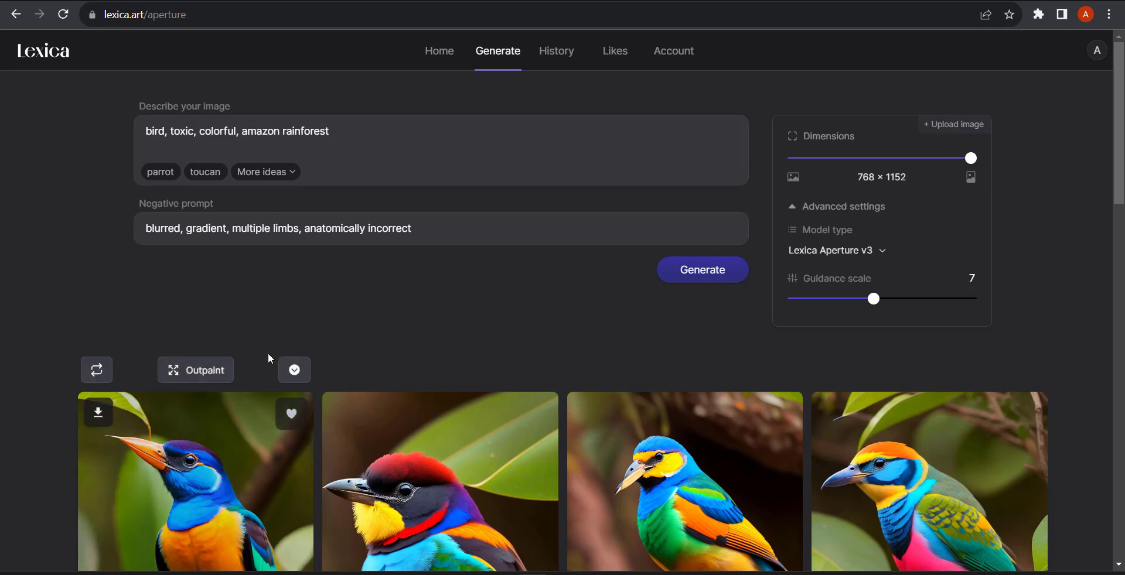
{"action": "scroll", "coordinate": [304, 354], "scroll_direction": "down", "scroll_amount": 1}
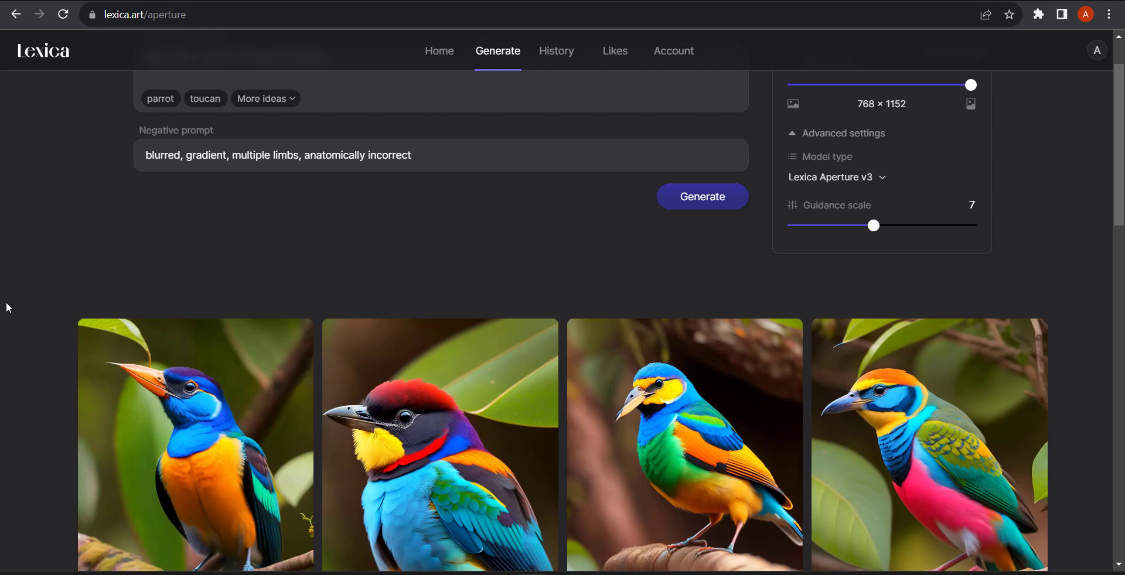
{"action": "scroll", "coordinate": [7, 307], "scroll_direction": "down", "scroll_amount": 2}
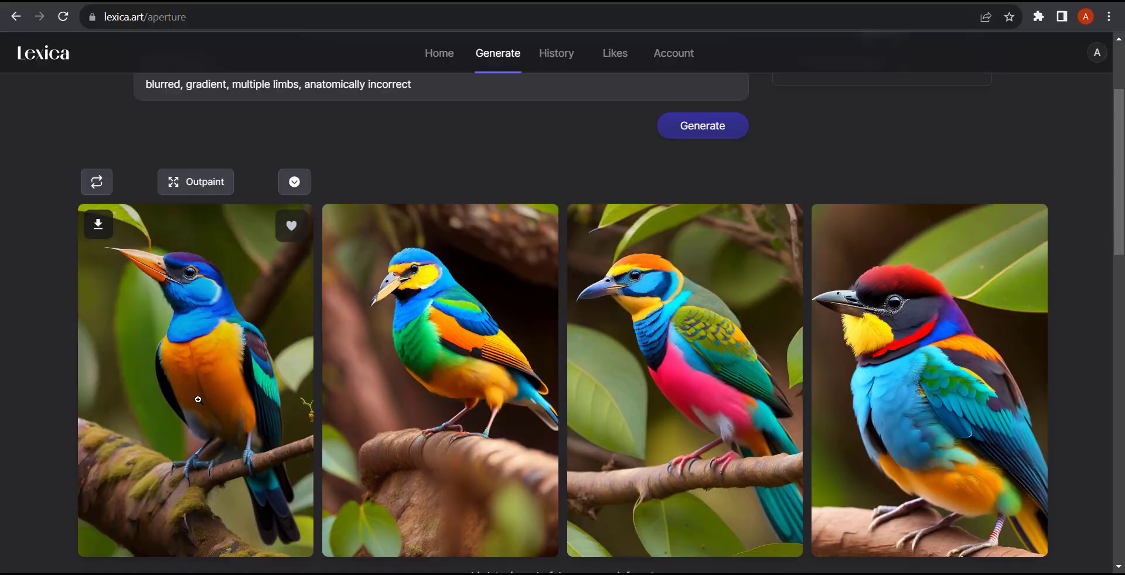
- Save the blue-and-orange bird on a branch as a JPEG in Downloads, then switch to Adobe Express
{"action": "left_click", "coordinate": [197, 401]}
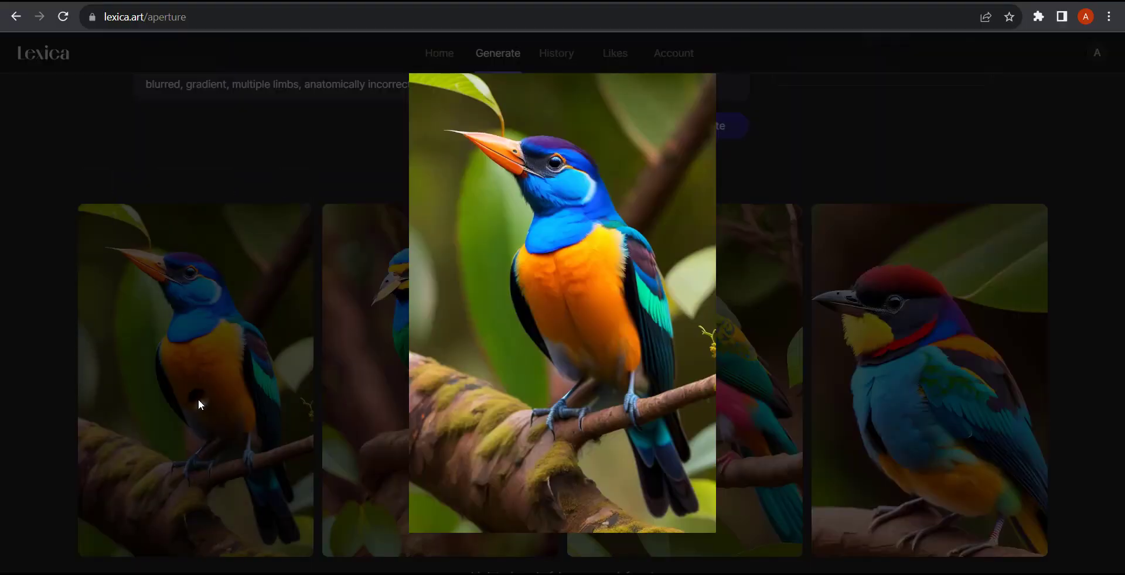
{"action": "right_click", "coordinate": [619, 230]}
{"action": "left_click", "coordinate": [655, 261]}
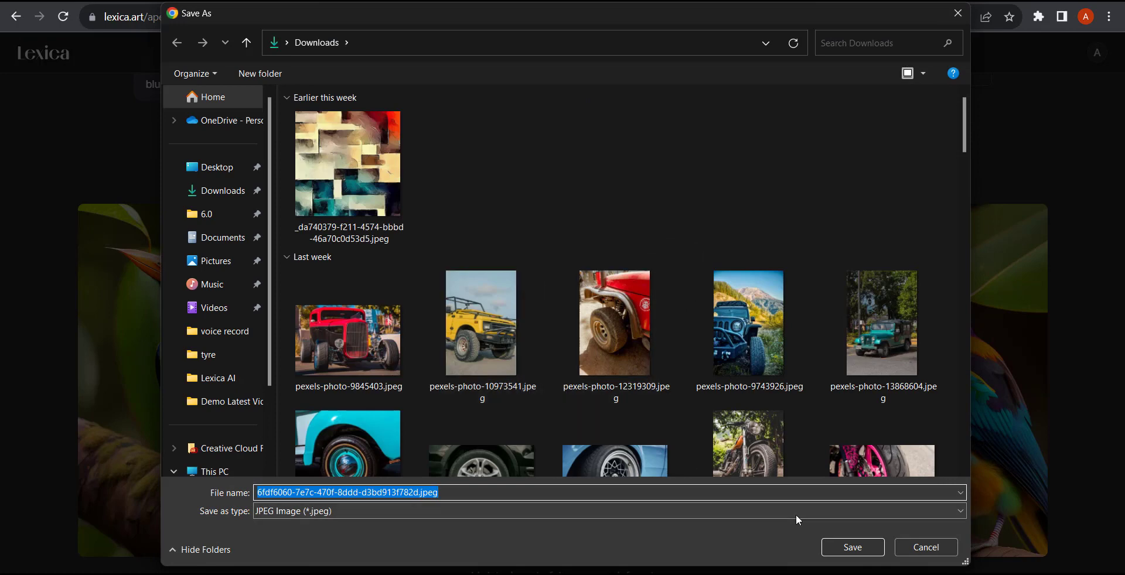
{"action": "left_click", "coordinate": [861, 549]}
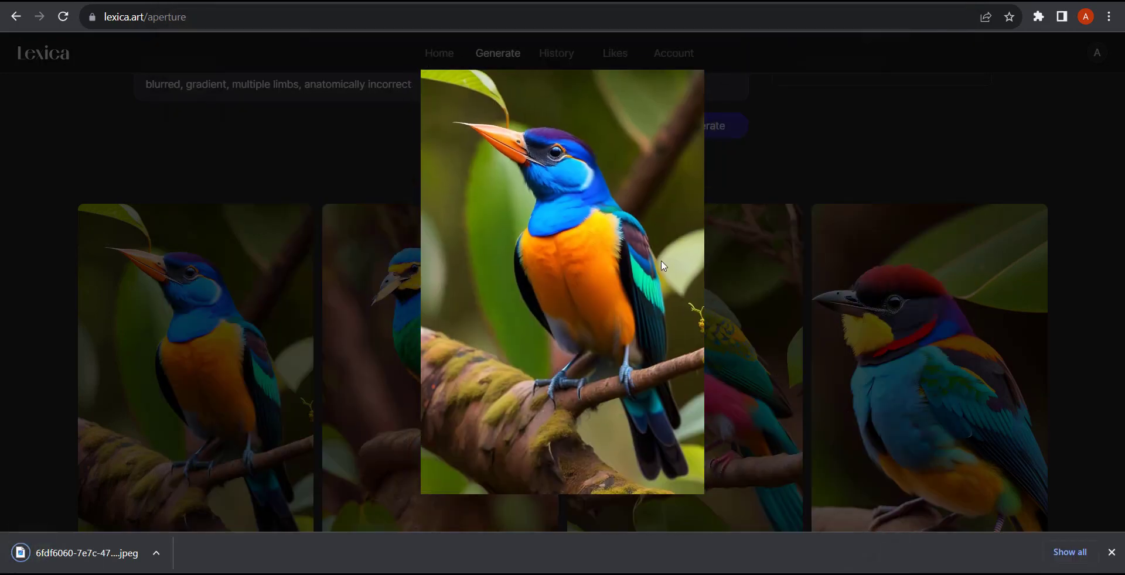
{"action": "key", "text": "ctrl+Tab"}
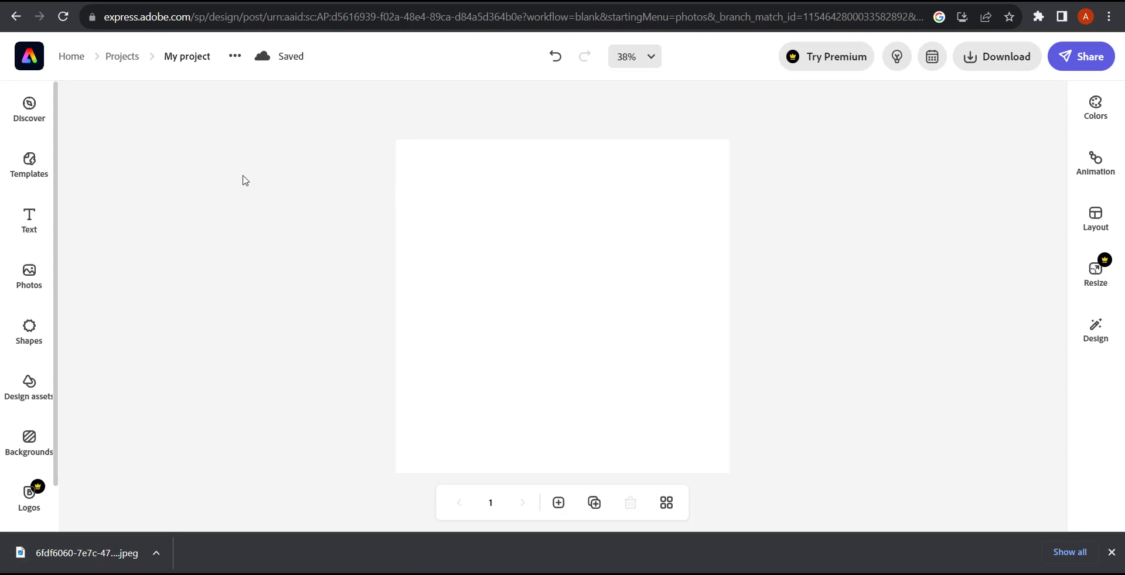
- Upload the downloaded bird JPEG through Photos and place it on the blank Adobe Express canvas
{"action": "left_click", "coordinate": [1108, 552]}
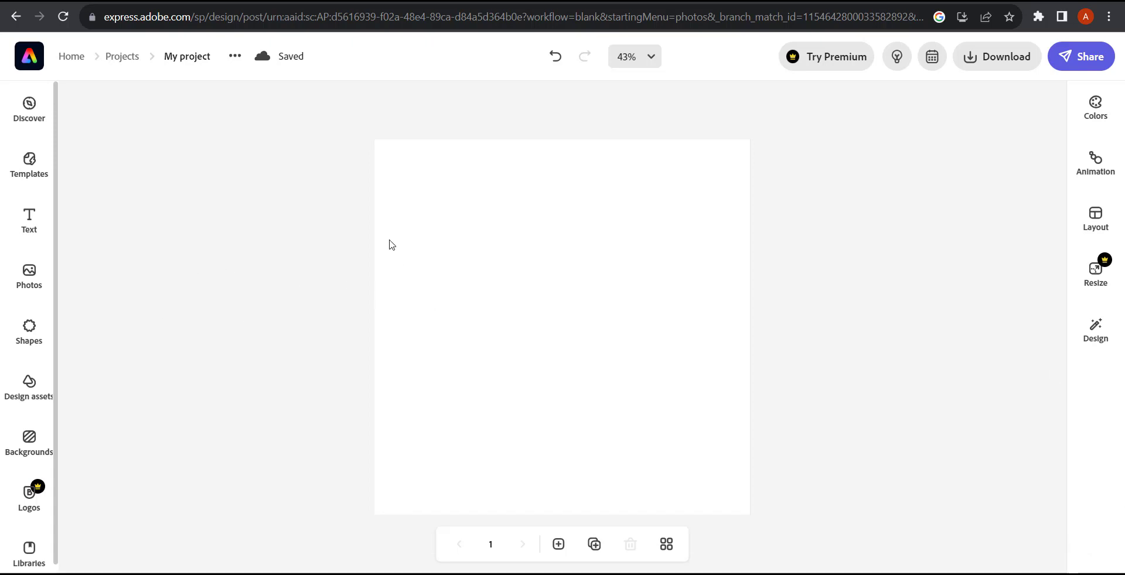
{"action": "left_click", "coordinate": [33, 282]}
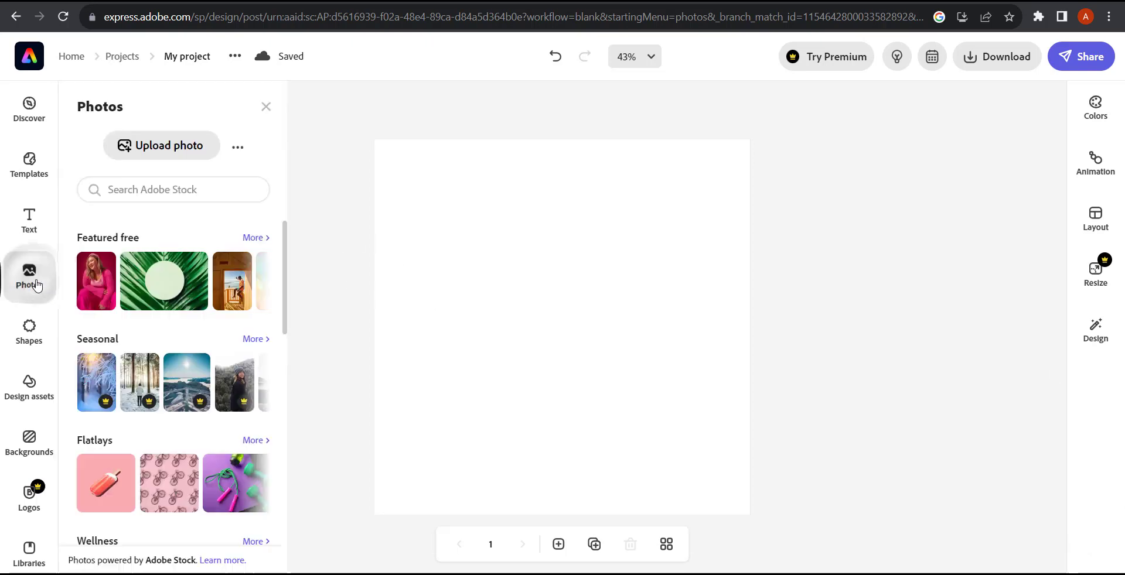
{"action": "scroll", "coordinate": [166, 313], "scroll_direction": "down", "scroll_amount": 4}
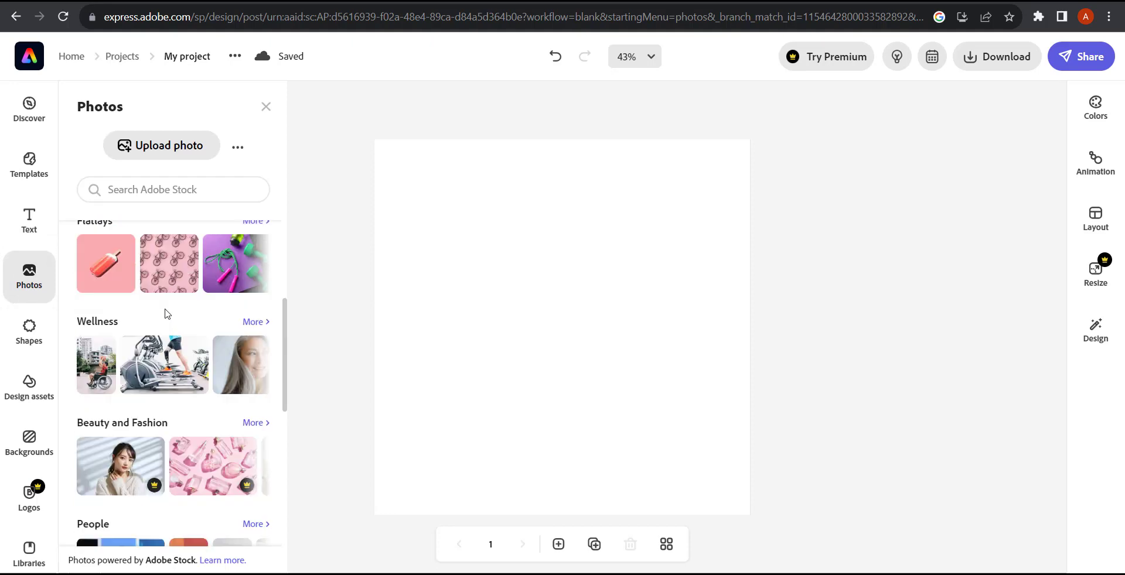
{"action": "scroll", "coordinate": [171, 378], "scroll_direction": "up", "scroll_amount": 3}
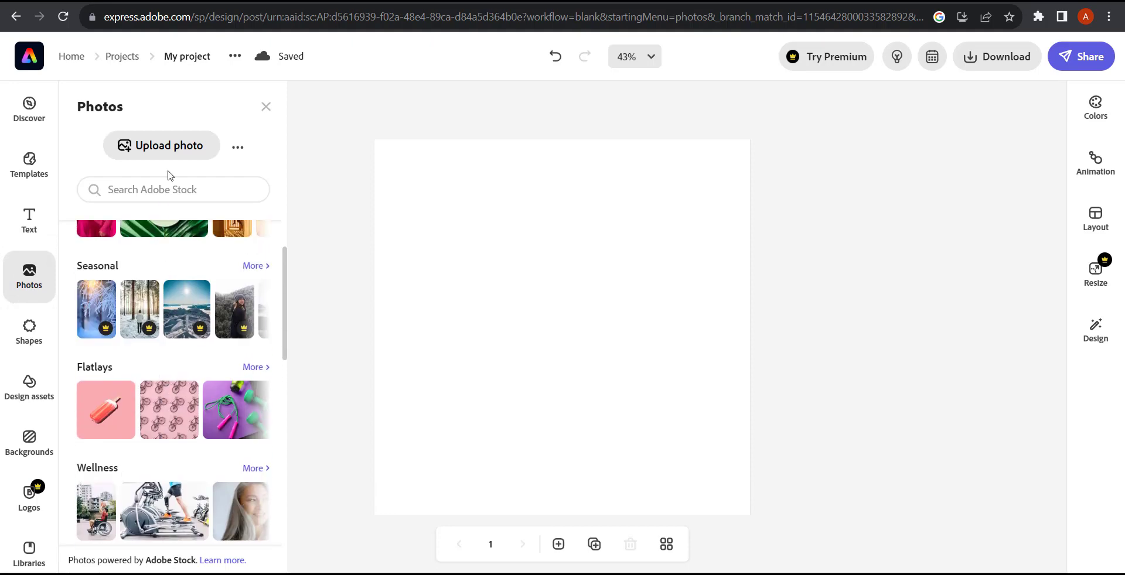
{"action": "left_click", "coordinate": [165, 145]}
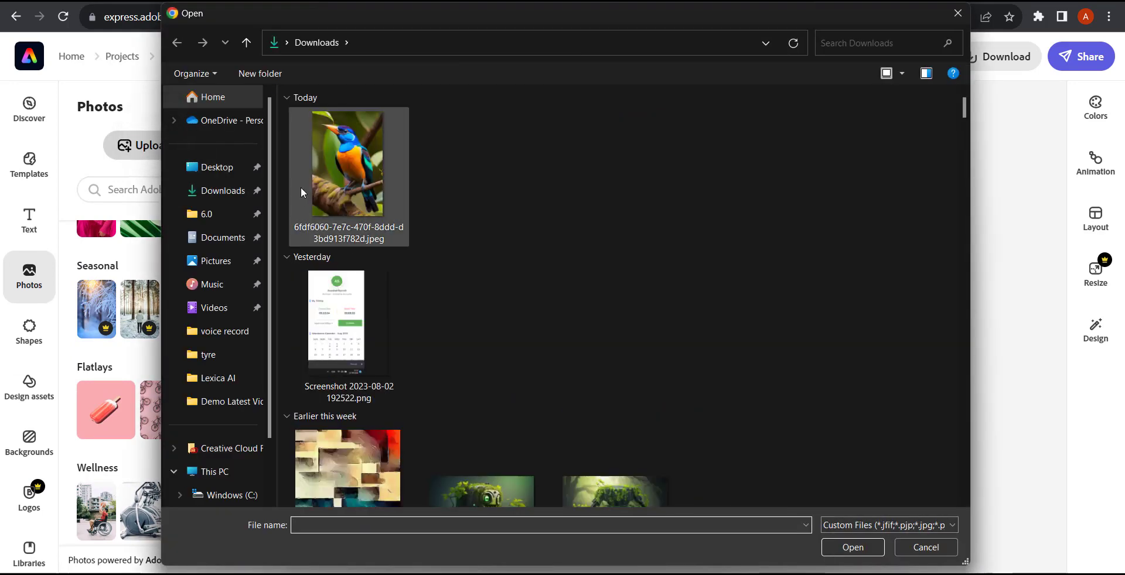
{"action": "left_click", "coordinate": [302, 192]}
{"action": "left_click", "coordinate": [852, 547]}
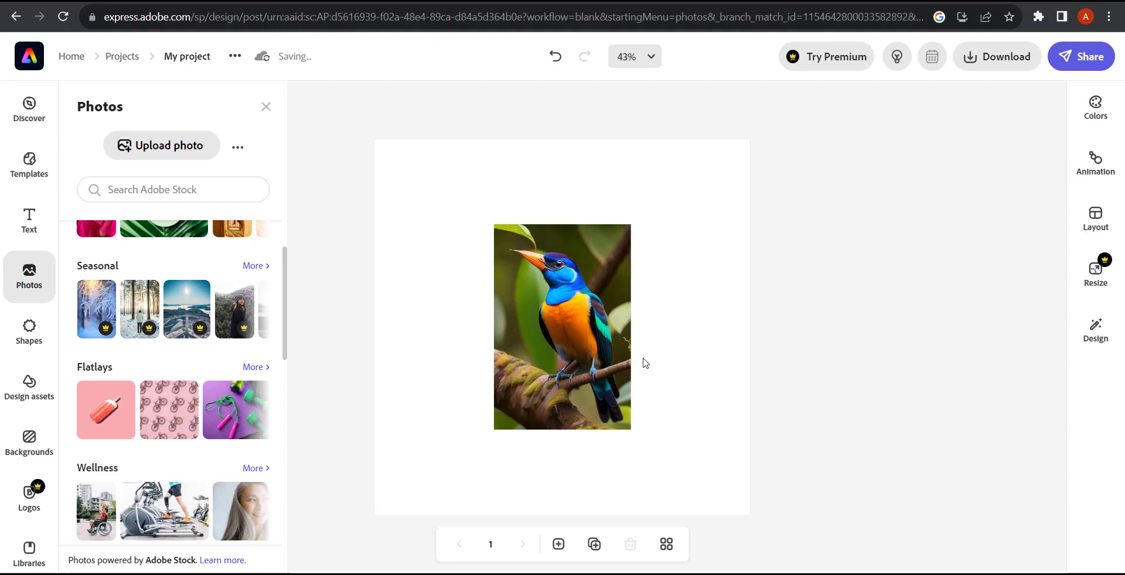
- Stretch the bird photo by its corners to cover the entire square page, then deselect it
{"action": "left_click", "coordinate": [536, 334]}
{"action": "left_click_drag", "start_coordinate": [494, 224], "coordinate": [270, 107]}
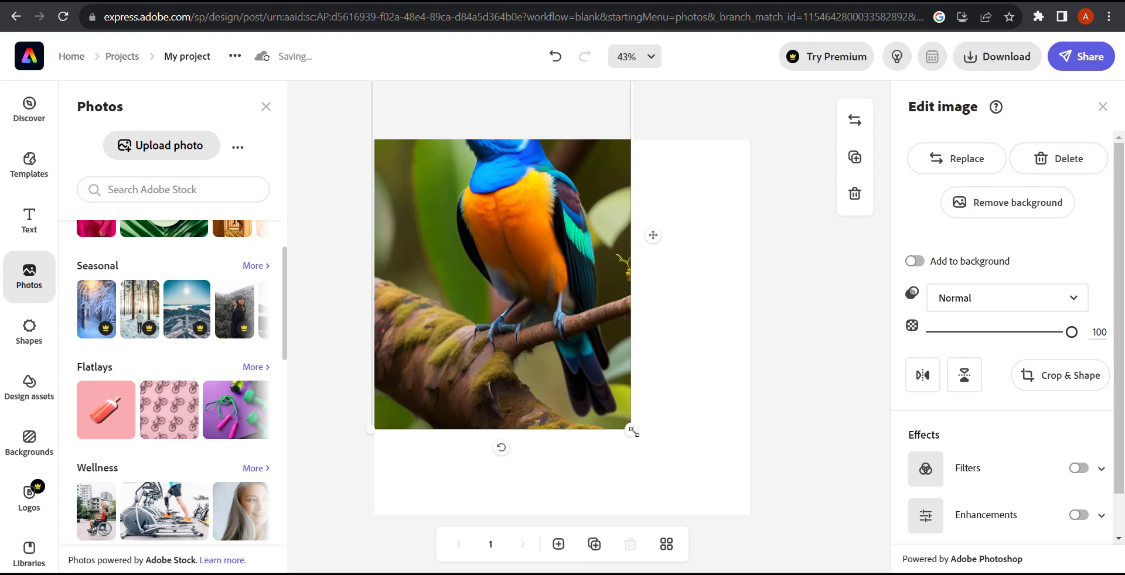
{"action": "left_click_drag", "start_coordinate": [633, 432], "coordinate": [761, 530]}
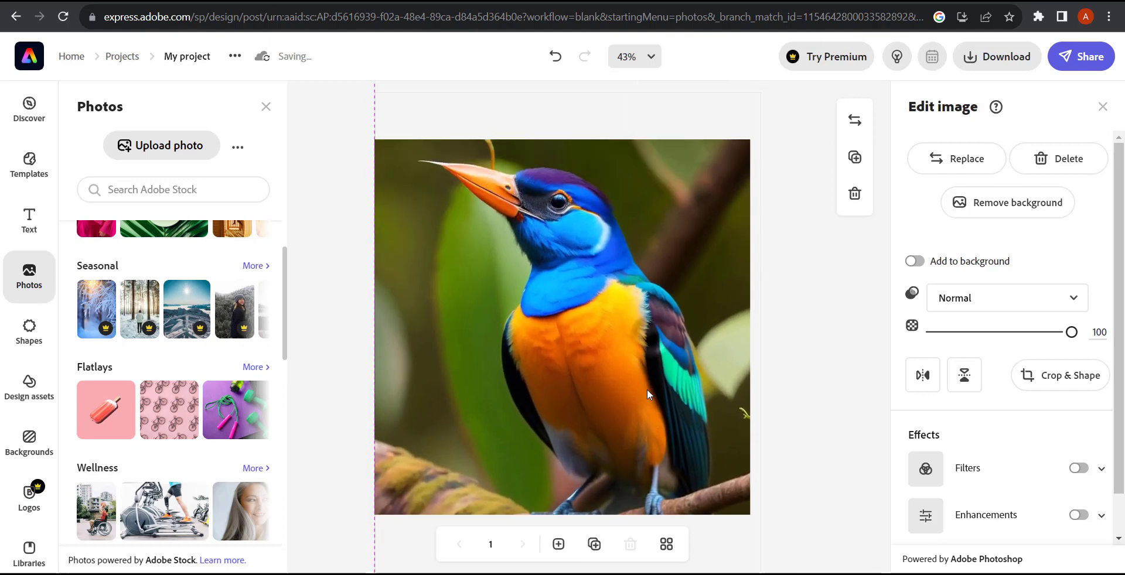
{"action": "left_click_drag", "start_coordinate": [647, 389], "coordinate": [639, 399]}
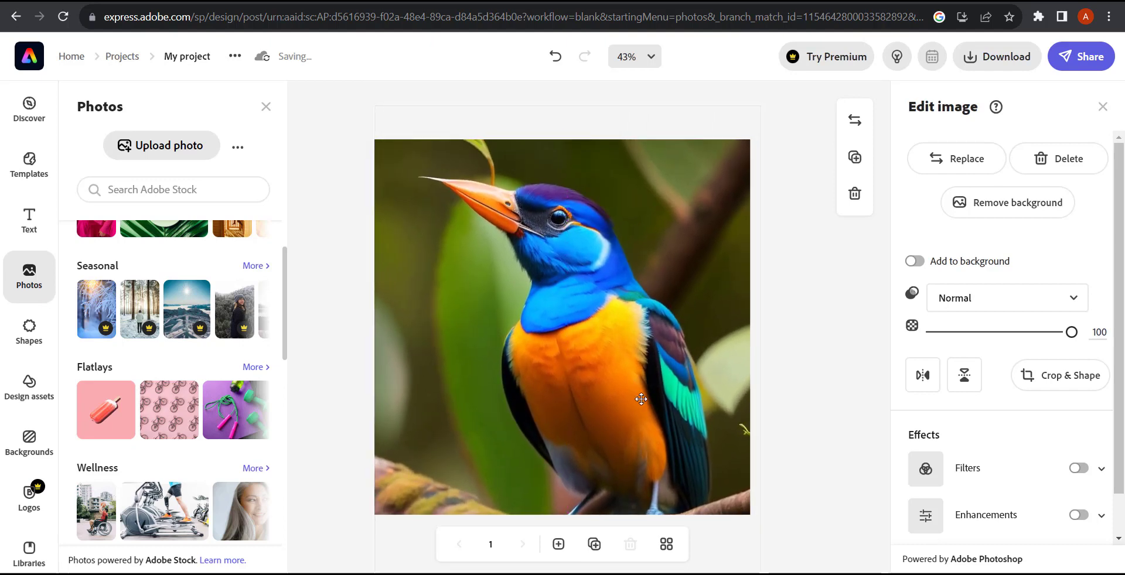
{"action": "left_click", "coordinate": [827, 297]}
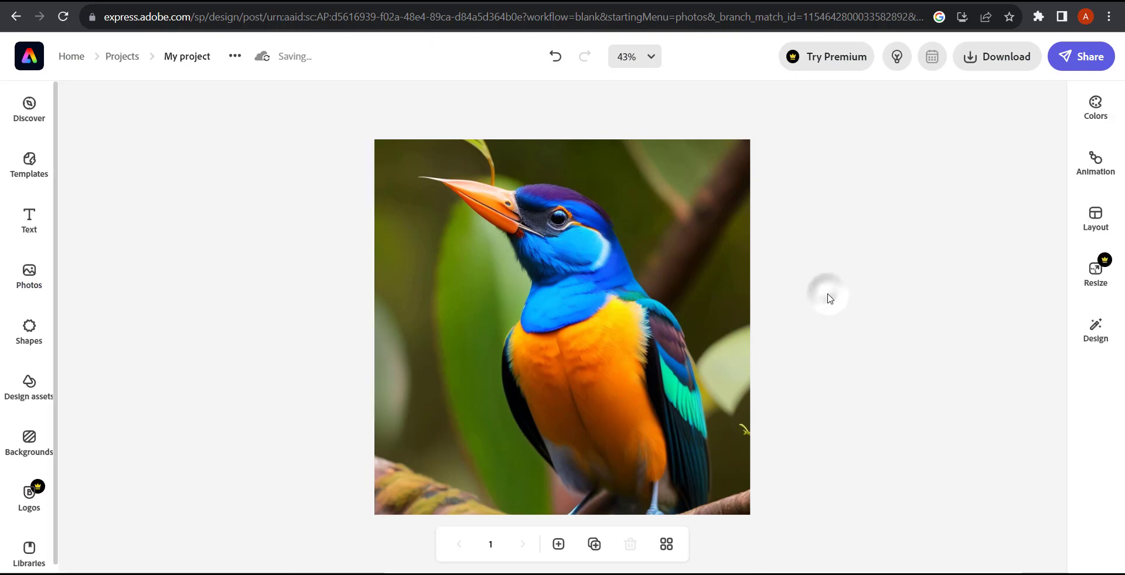
- Apply the Grey photo animation to the bird and open download options with MP4 Video (720p)
{"action": "left_click", "coordinate": [1095, 176]}
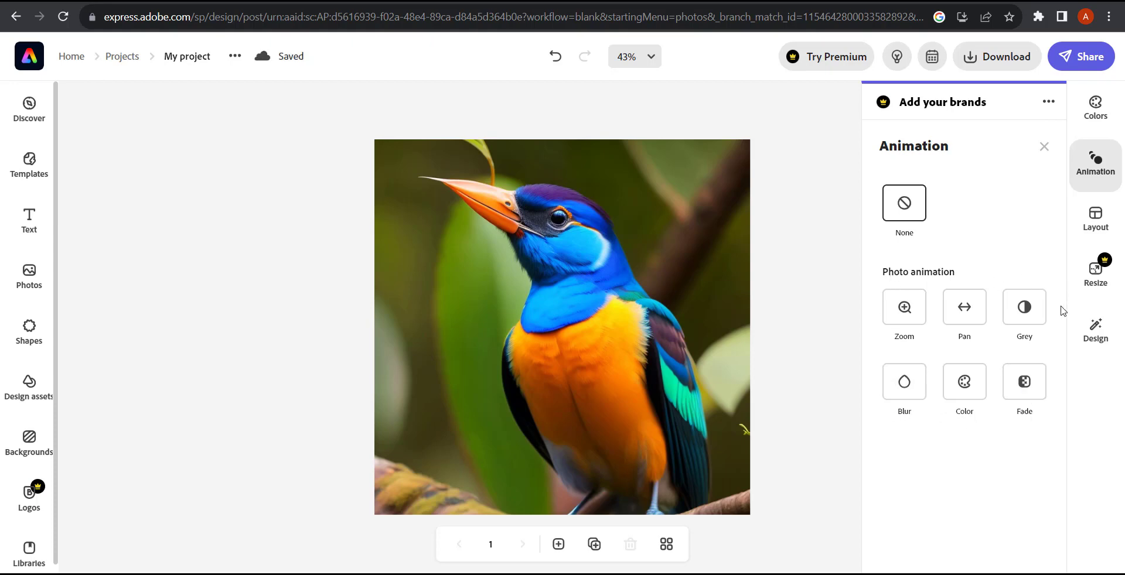
{"action": "left_click", "coordinate": [1032, 321]}
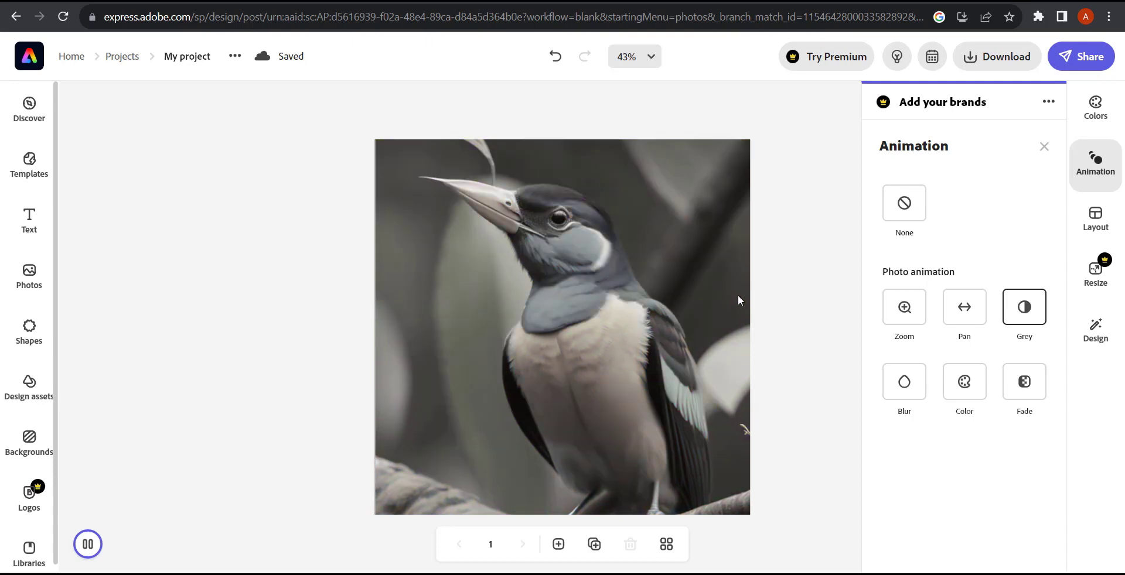
{"action": "left_click", "coordinate": [986, 58]}
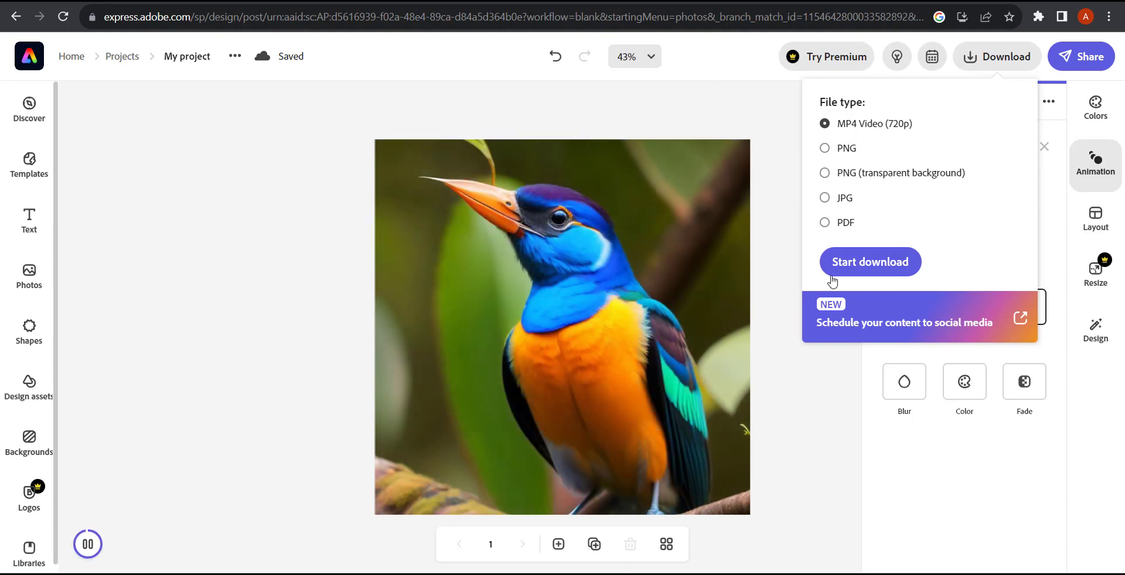
- Download the animated bird as My project-1.mp4 and dismiss the downloads bar
{"action": "left_click", "coordinate": [843, 261]}
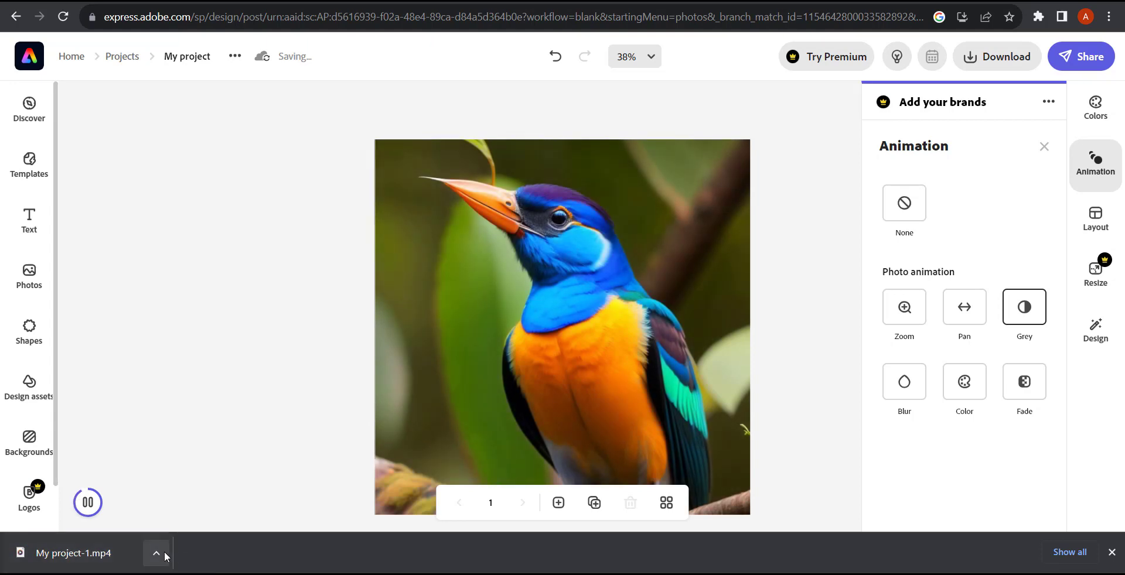
{"action": "left_click", "coordinate": [1112, 552]}
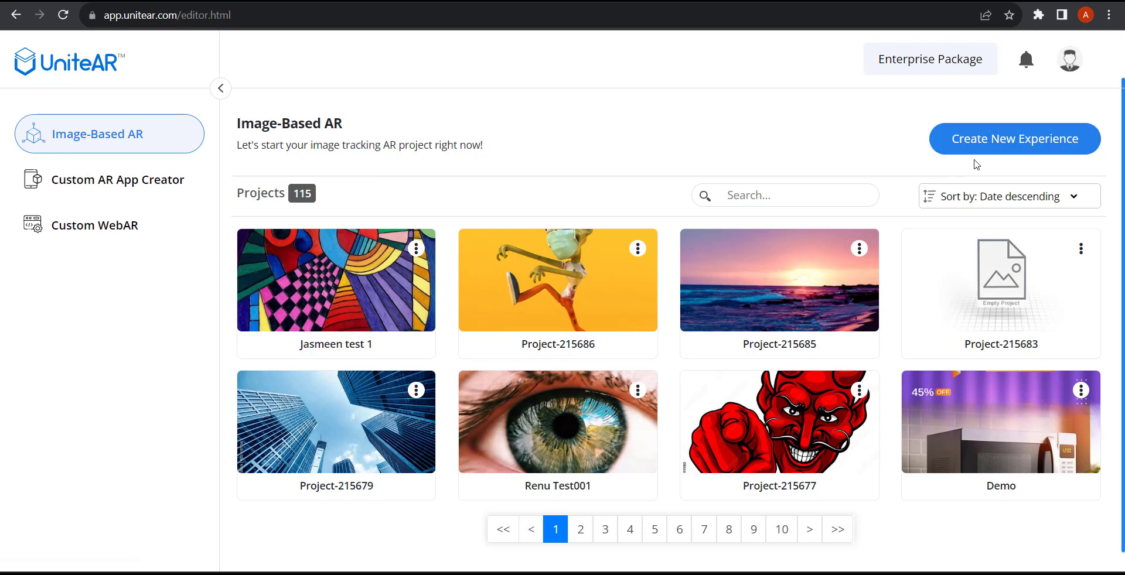
- Create a new Image Detection experience and upload the bird JPEG as its target image
{"action": "left_click", "coordinate": [989, 145]}
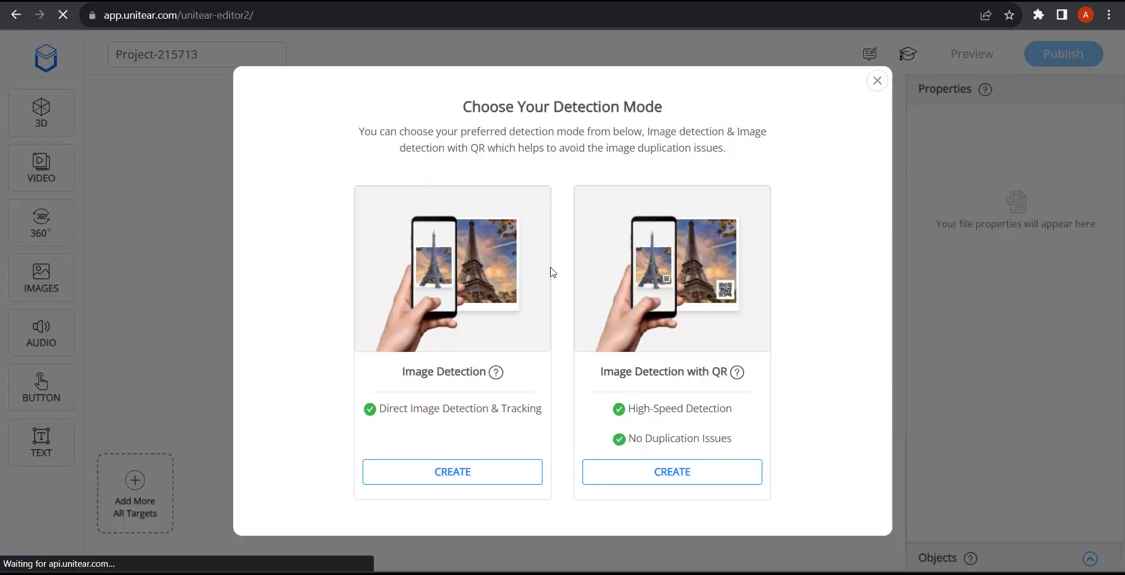
{"action": "left_click", "coordinate": [495, 481]}
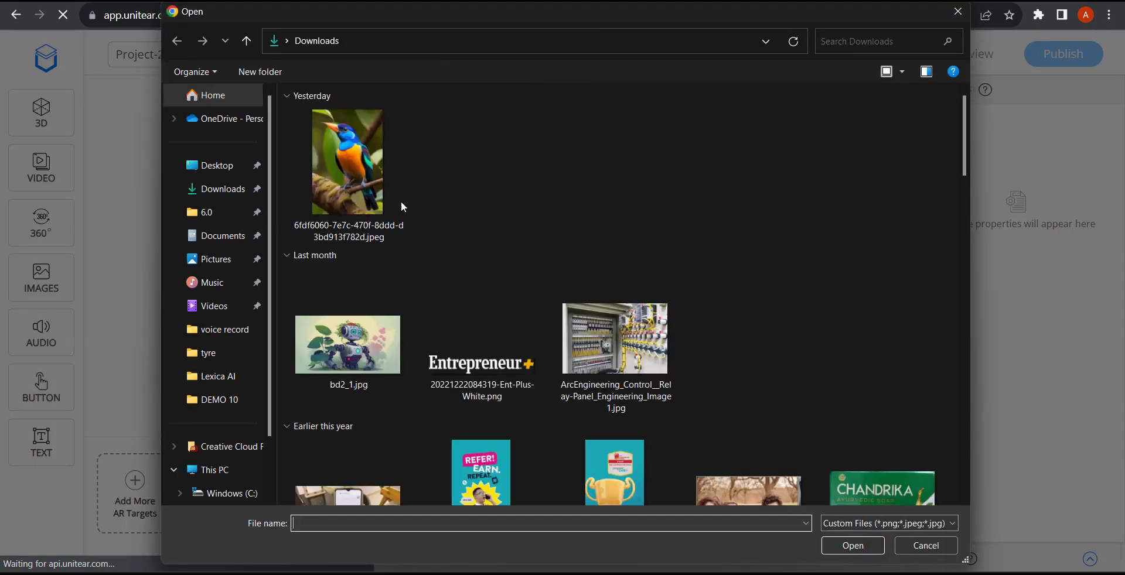
{"action": "left_click", "coordinate": [386, 193]}
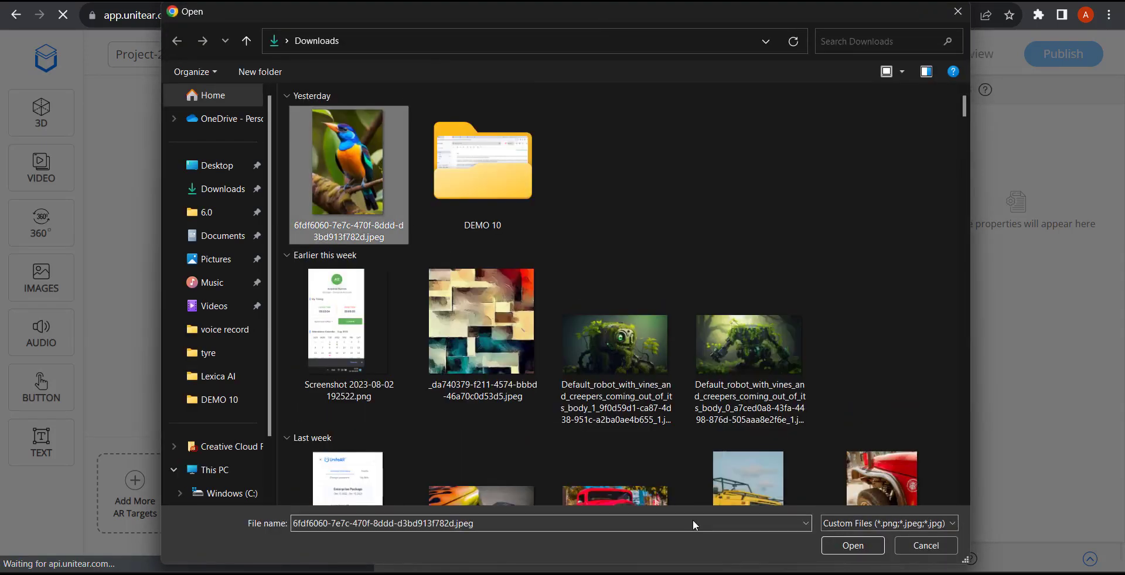
{"action": "left_click", "coordinate": [838, 552]}
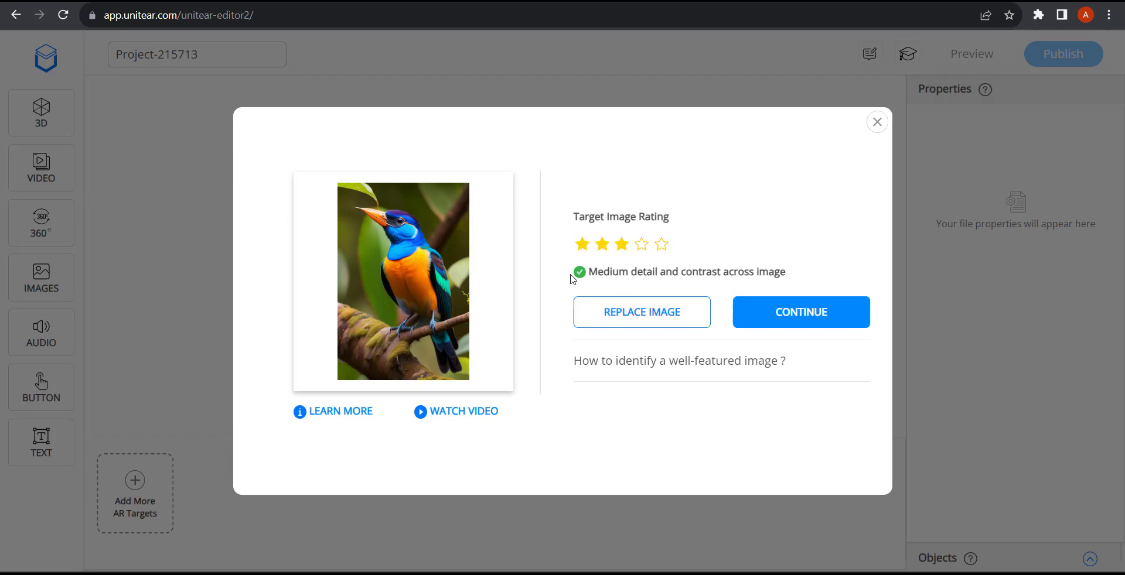
- Confirm the bird target and upload My project-1.mp4 as the scene's video
{"action": "left_click", "coordinate": [796, 324]}
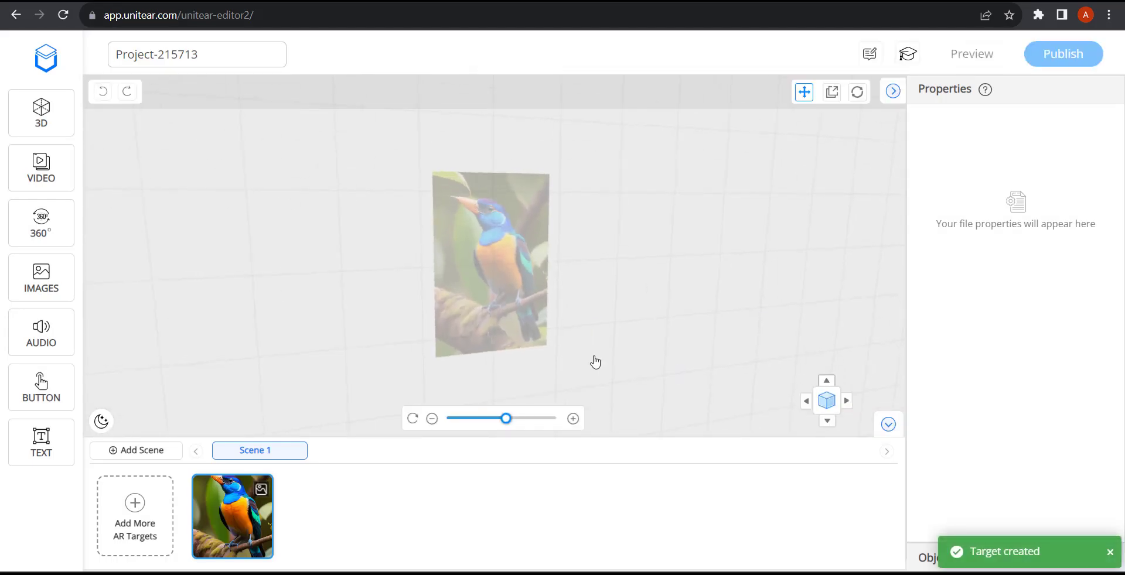
{"action": "left_click", "coordinate": [53, 177]}
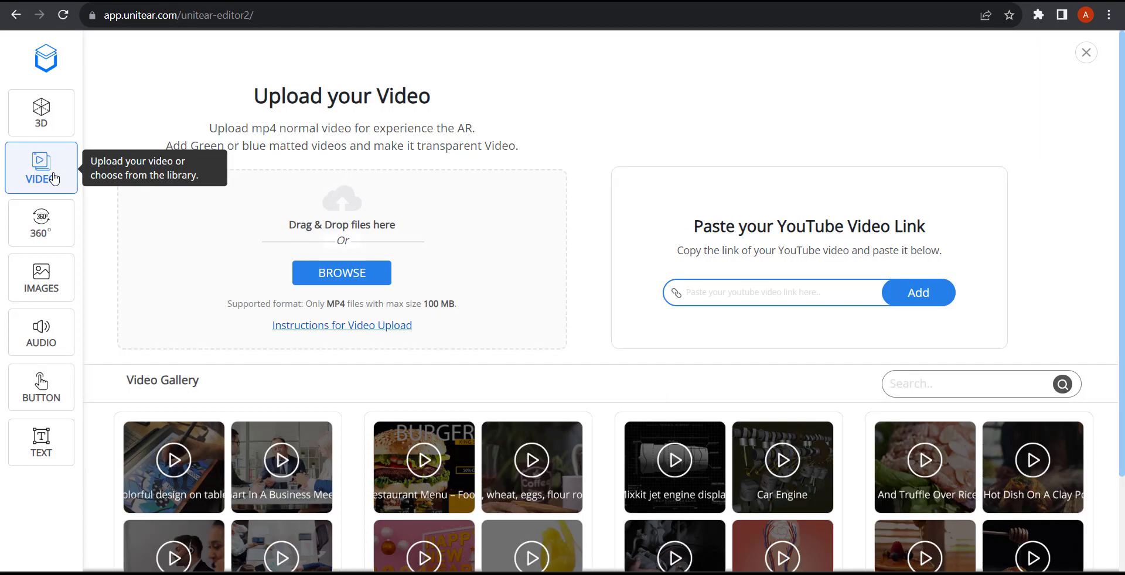
{"action": "left_click", "coordinate": [324, 275]}
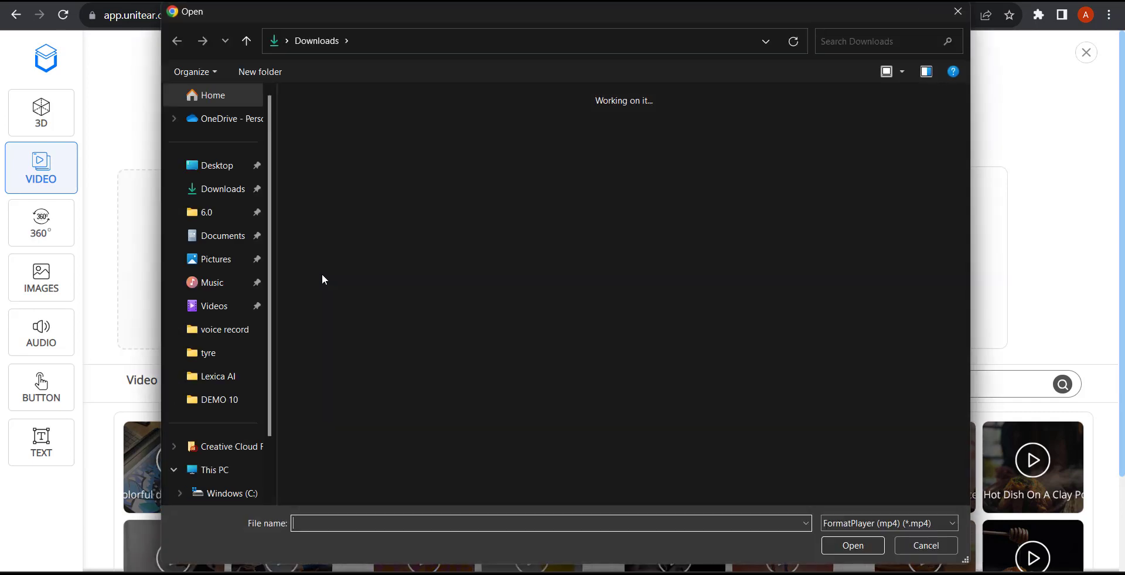
{"action": "left_click", "coordinate": [328, 156]}
{"action": "left_click", "coordinate": [855, 548]}
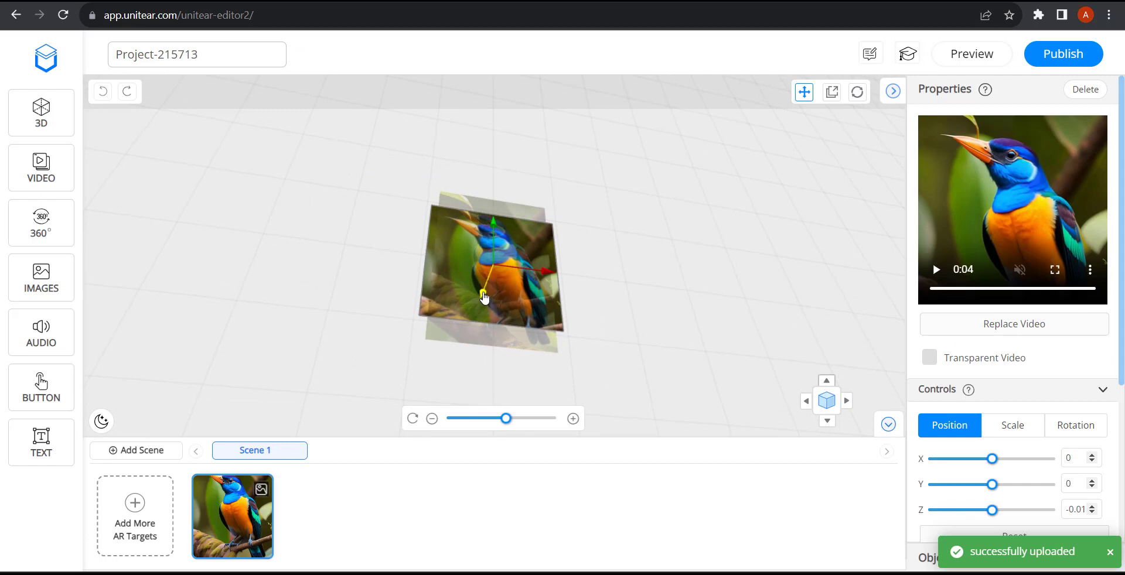
- Move the video forward to Z -0.59 in front of the target and enable Loop
{"action": "left_click_drag", "start_coordinate": [483, 294], "coordinate": [658, 308]}
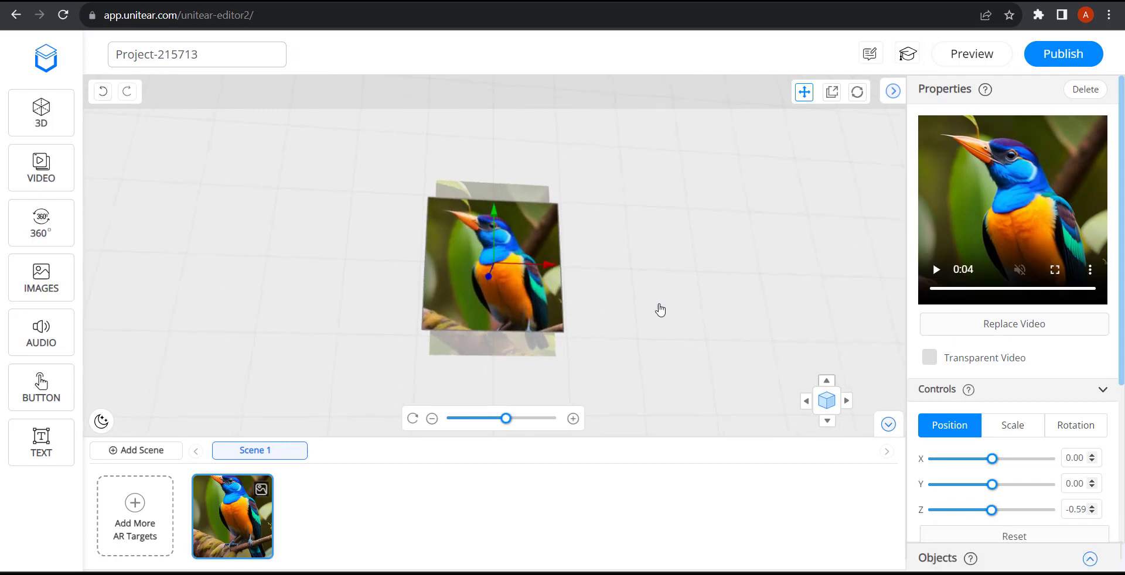
{"action": "scroll", "coordinate": [1072, 293], "scroll_direction": "down", "scroll_amount": 4}
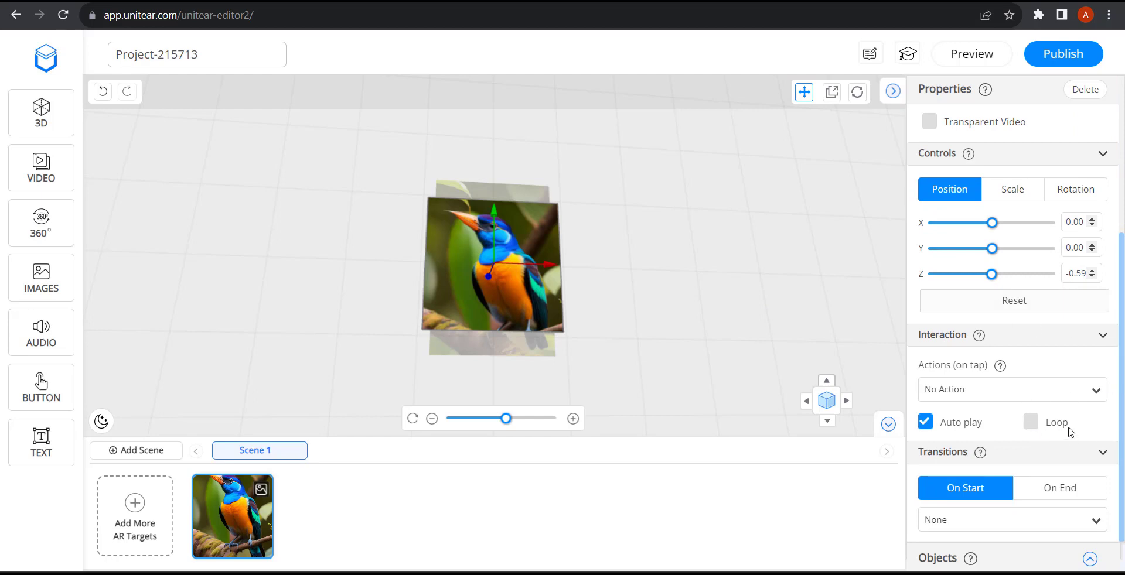
{"action": "left_click", "coordinate": [1029, 424]}
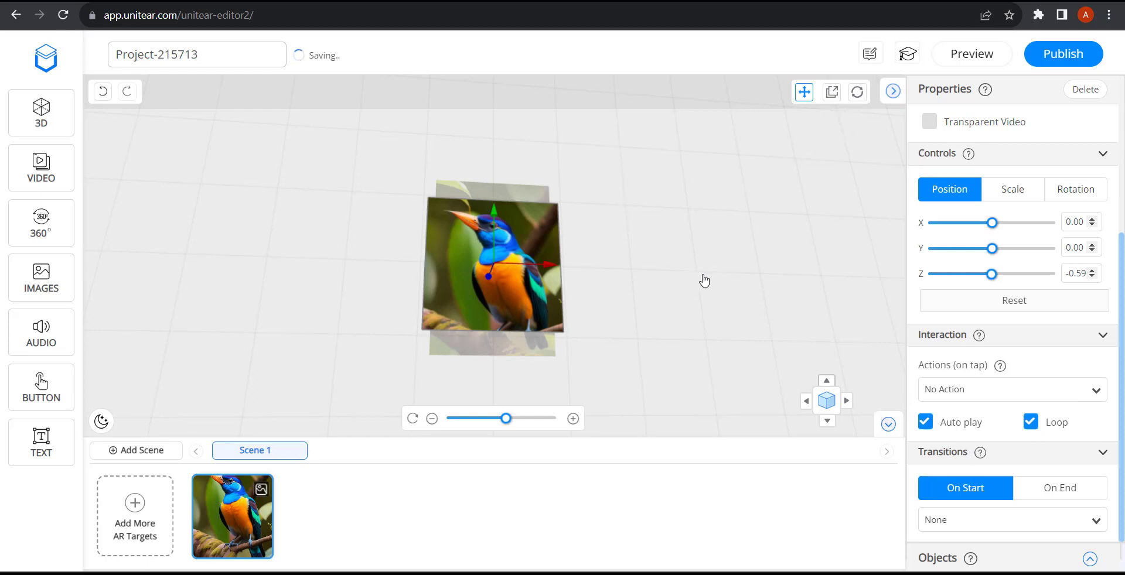
{"action": "left_click_drag", "start_coordinate": [693, 312], "coordinate": [648, 261]}
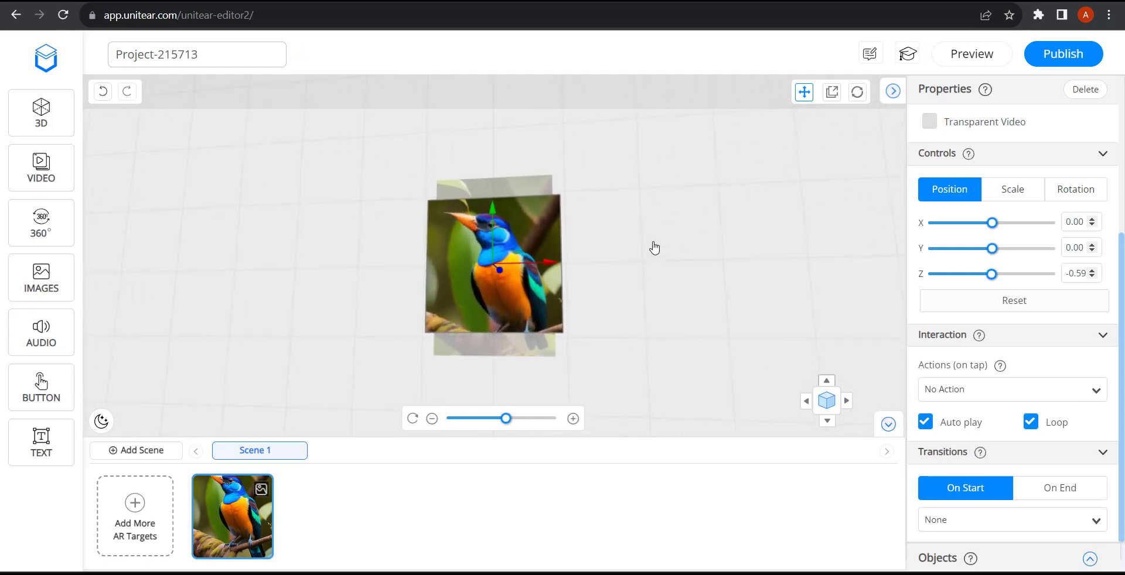
- Open the UniteAR preview page showing the Experience AR in Web QR code
{"action": "left_click", "coordinate": [957, 69]}
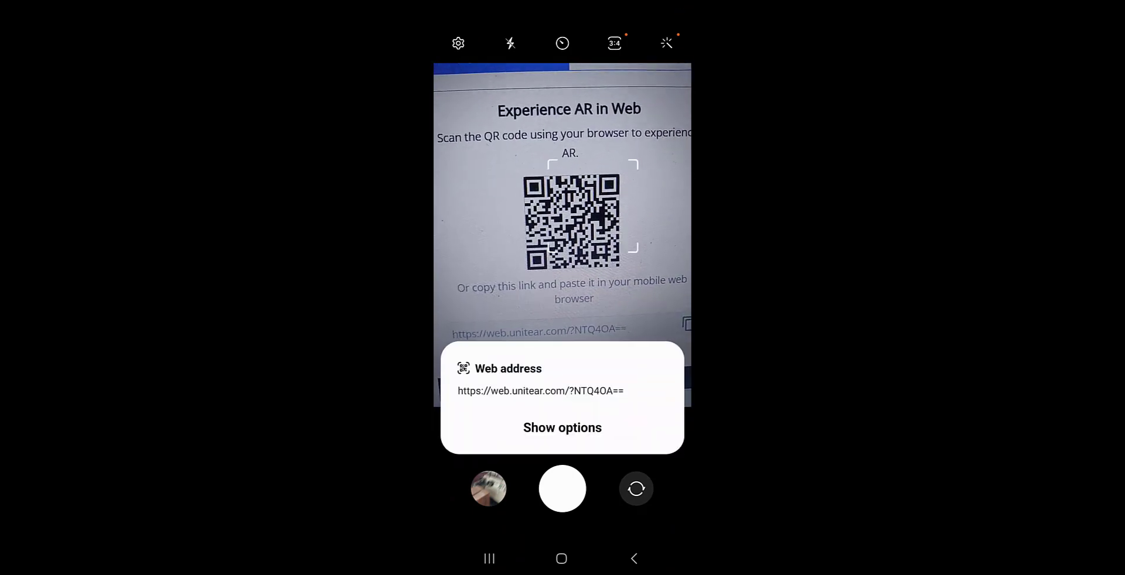
- On the phone, reveal the browser and copy options for the scanned web AR link
{"action": "left_click", "coordinate": [545, 428]}
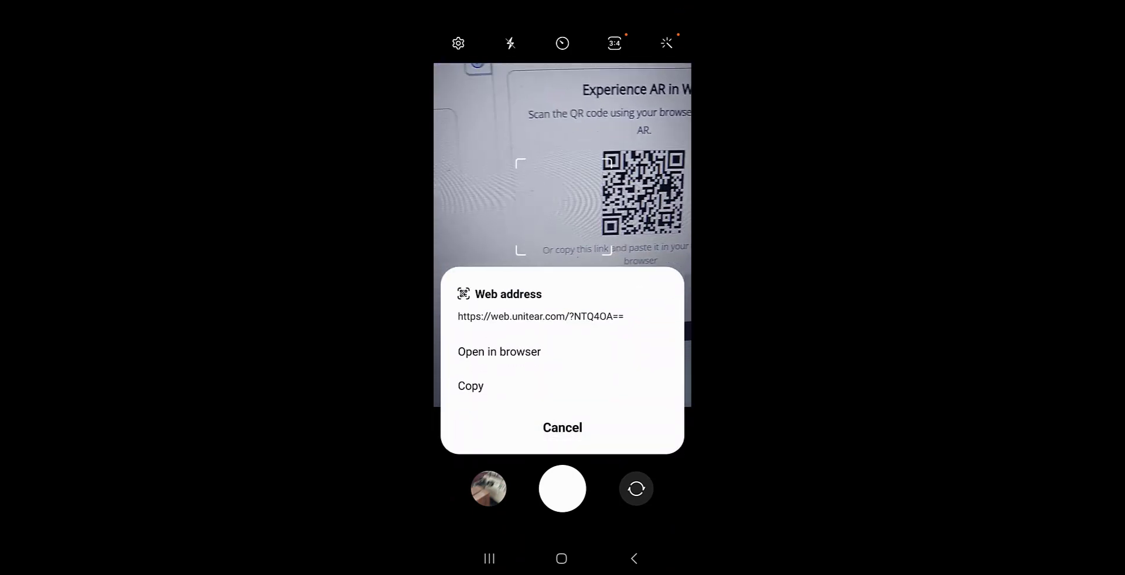